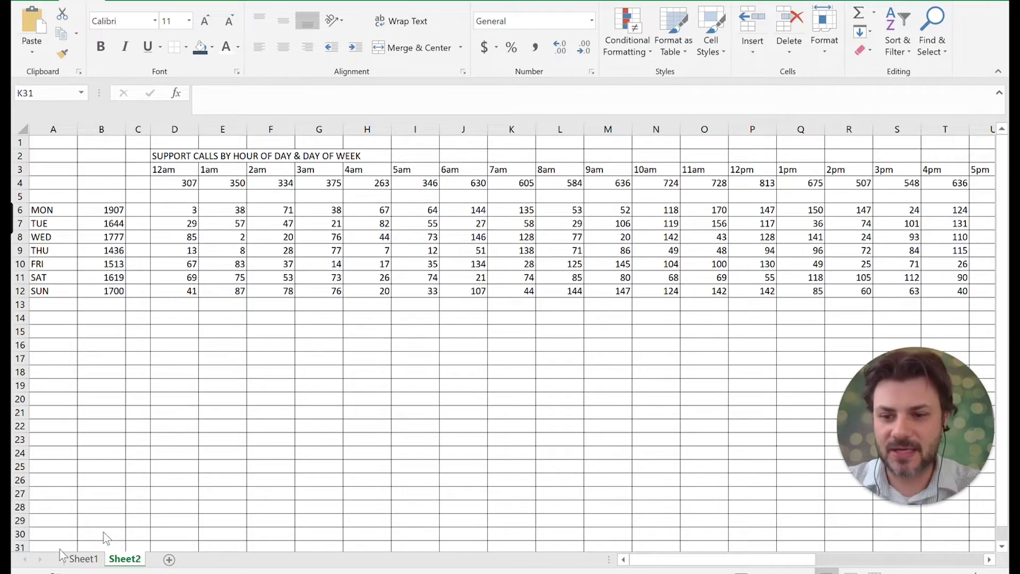
- Preview the finished heat map on Sheet1, then set No Border across all of Sheet2
left_click(84, 559)
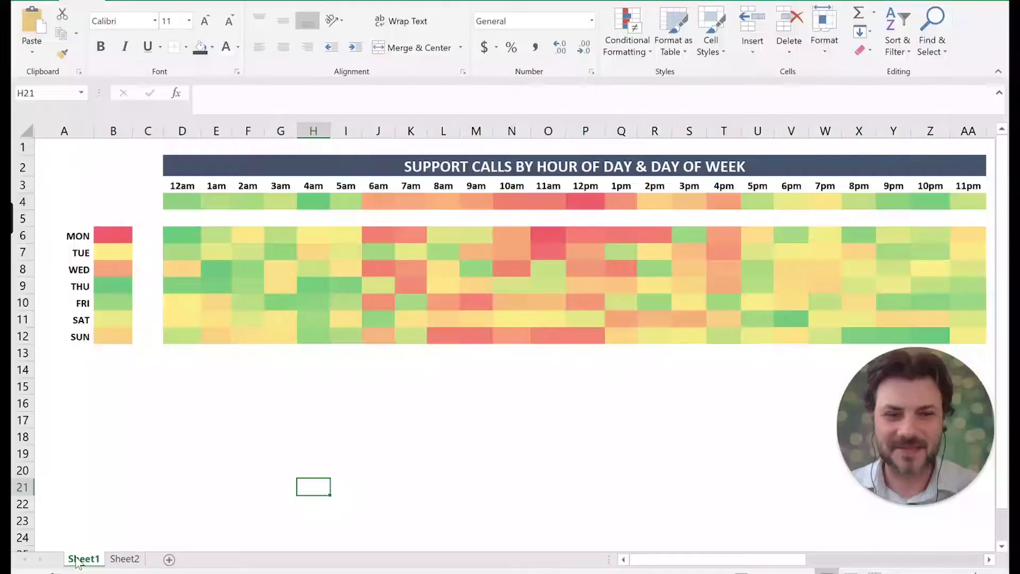
left_click(126, 561)
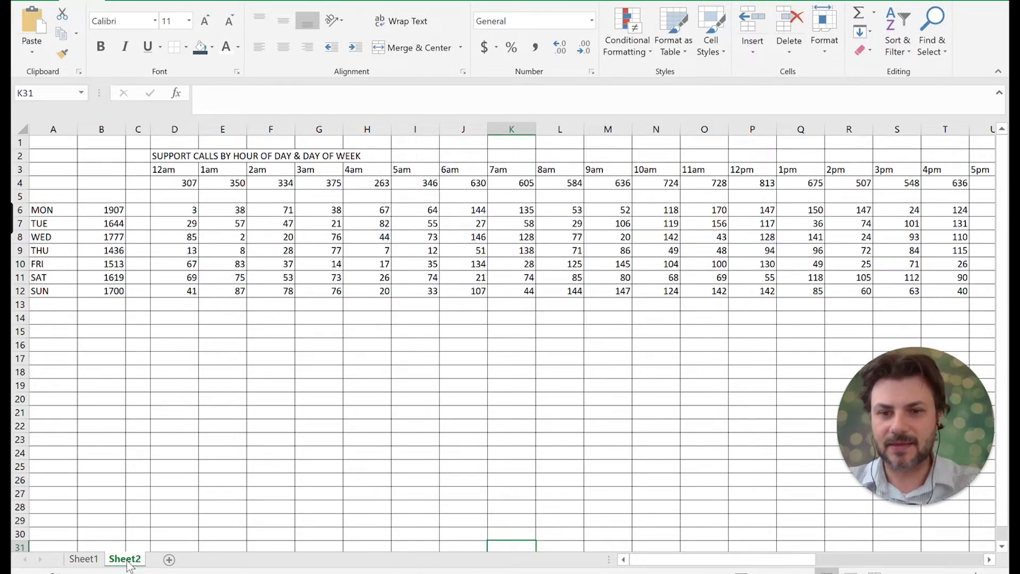
left_click(222, 372)
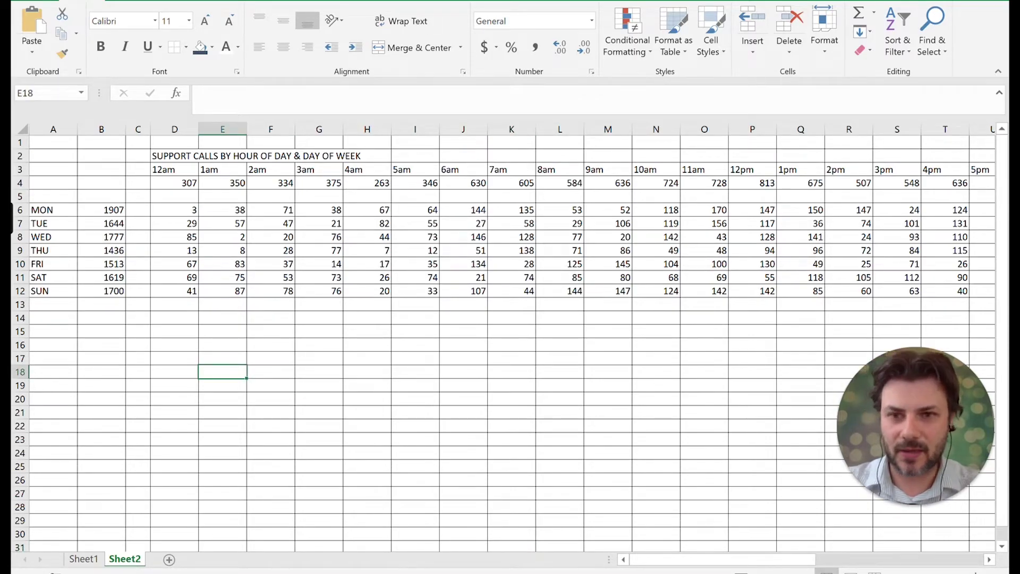
key("ctrl+a")
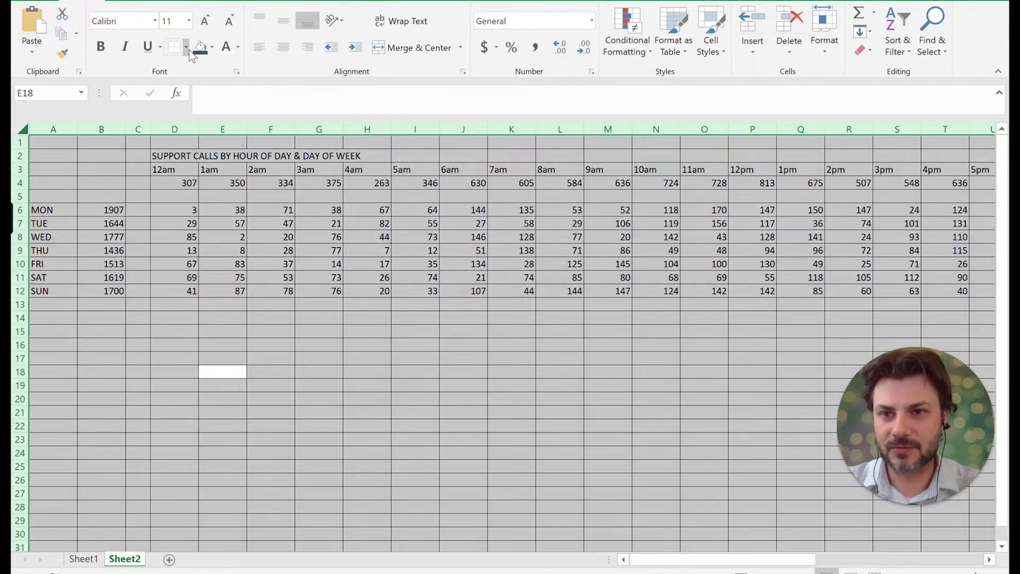
left_click(187, 47)
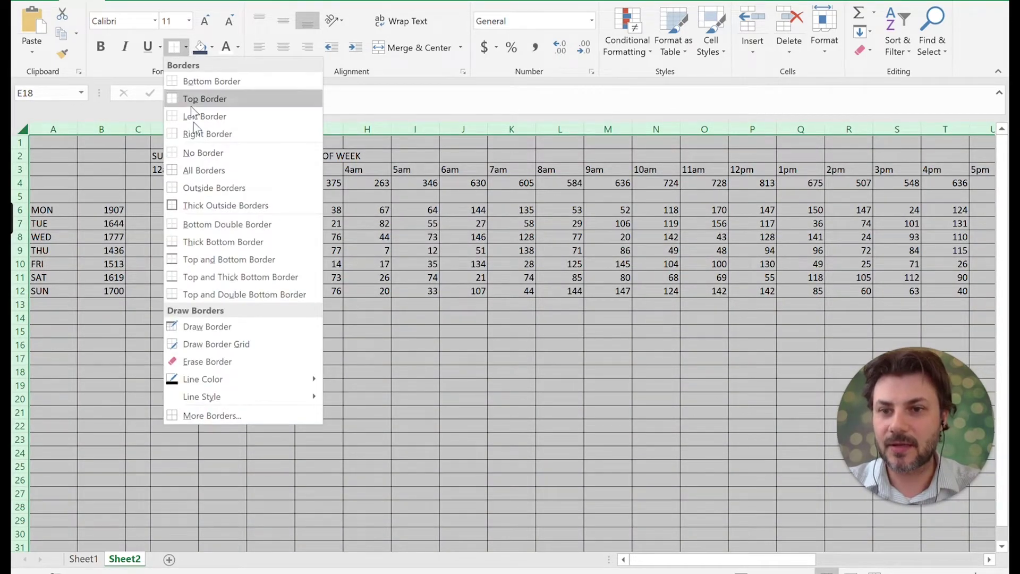
left_click(201, 154)
left_click(271, 331)
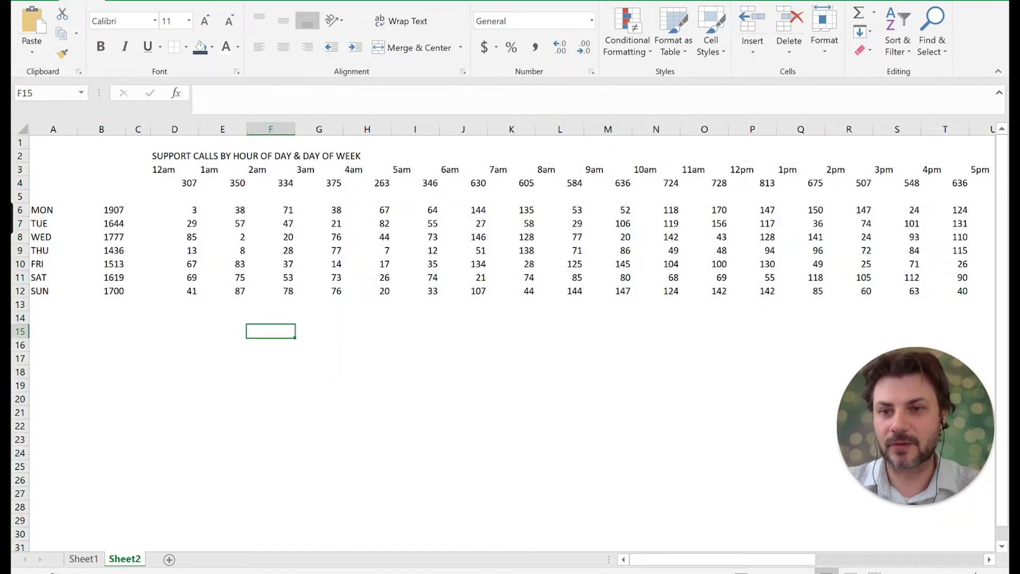
- Make the D2 title 14pt bold white on dark fill, merged and centred across D2:AA2
left_click(174, 209)
left_click(174, 156)
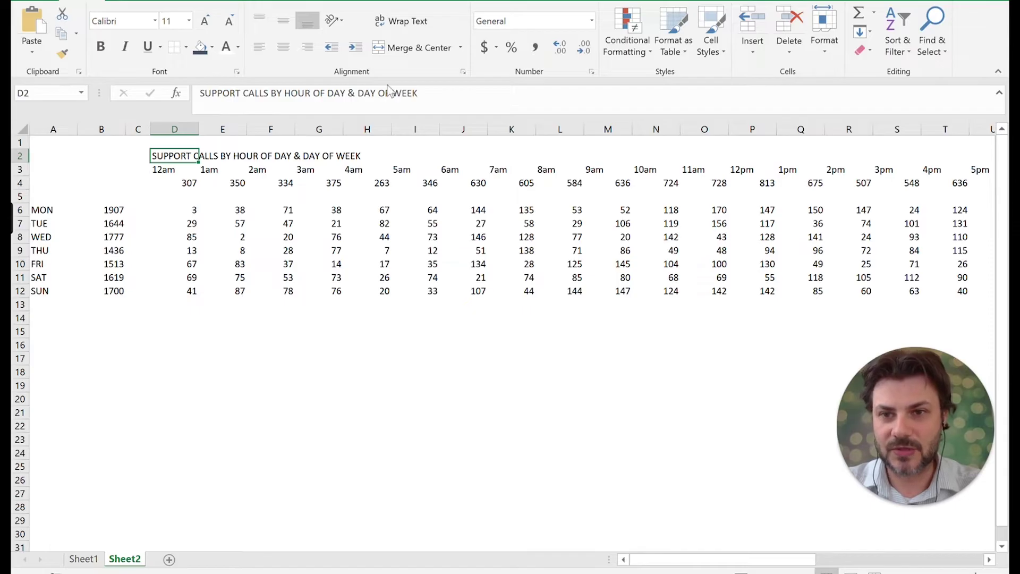
left_click(203, 21)
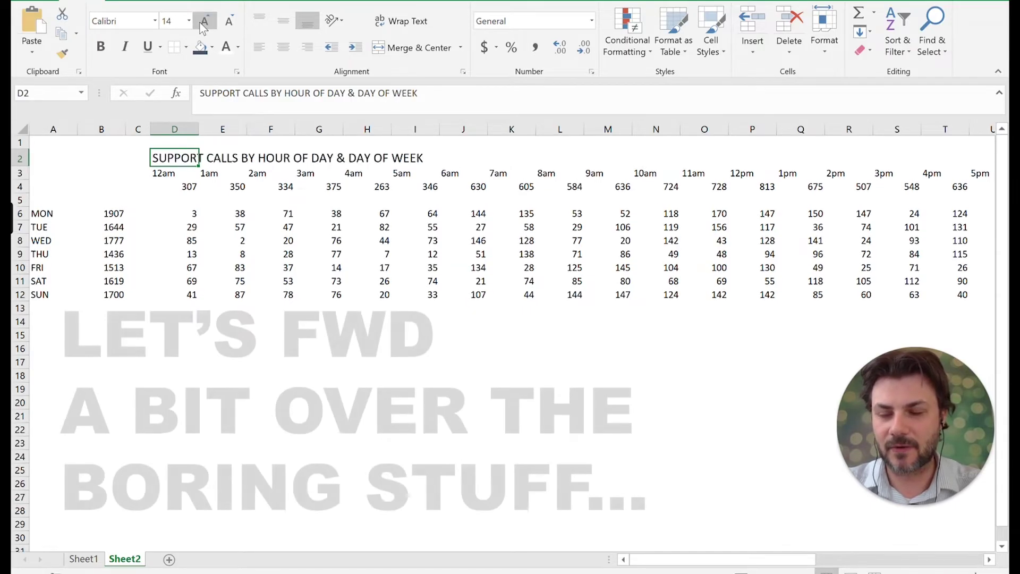
left_click(101, 50)
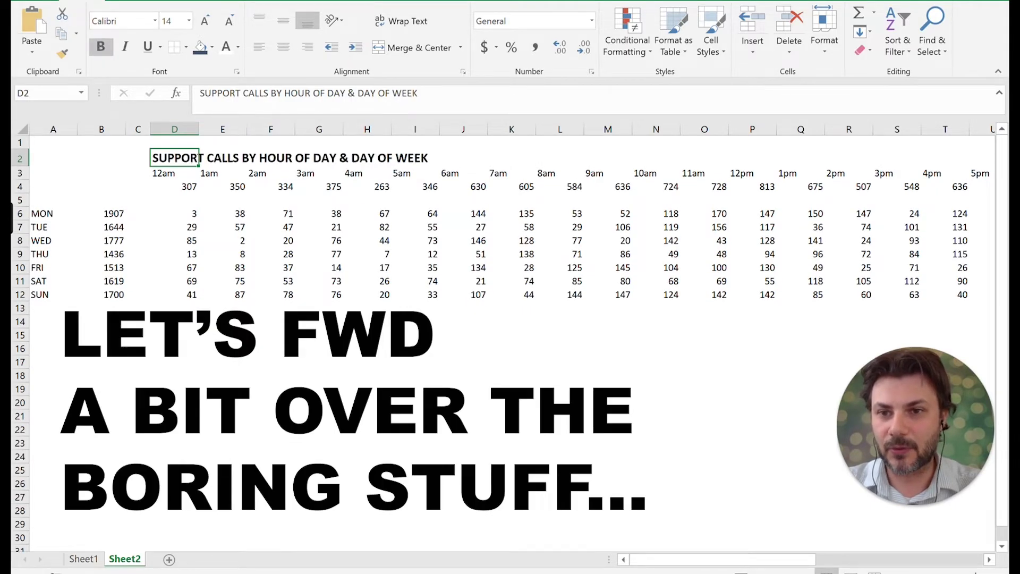
key("ctrl+shift+Right")
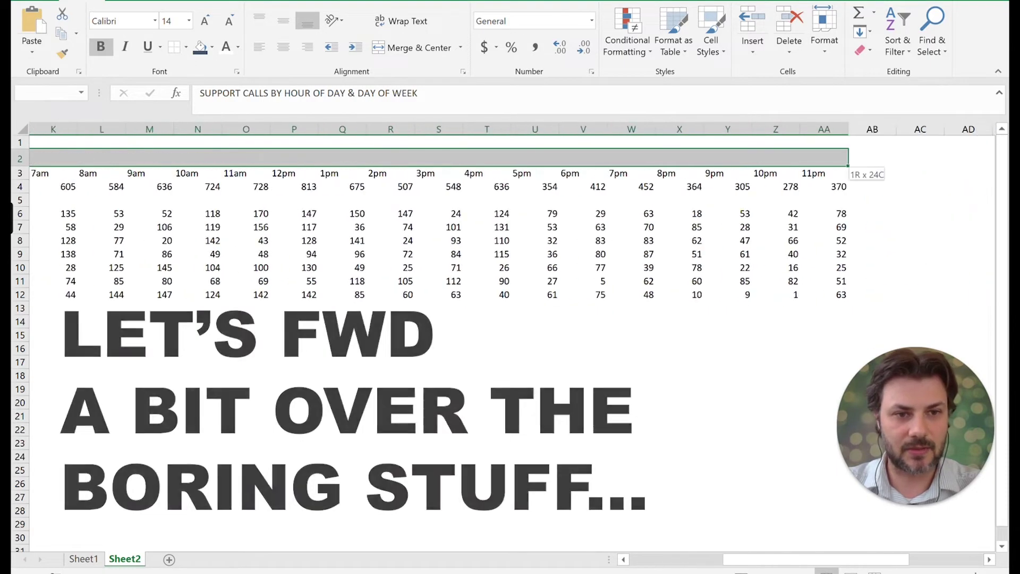
left_click(200, 47)
left_click(226, 47)
left_click(319, 319)
left_click(174, 158)
key("ctrl+shift+Right")
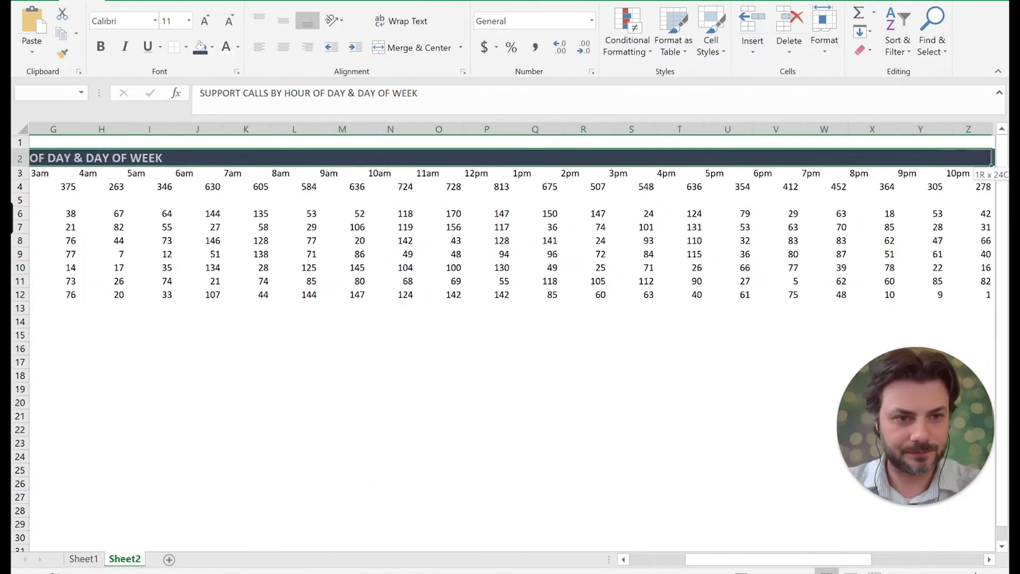
left_click(283, 47)
left_click(415, 46)
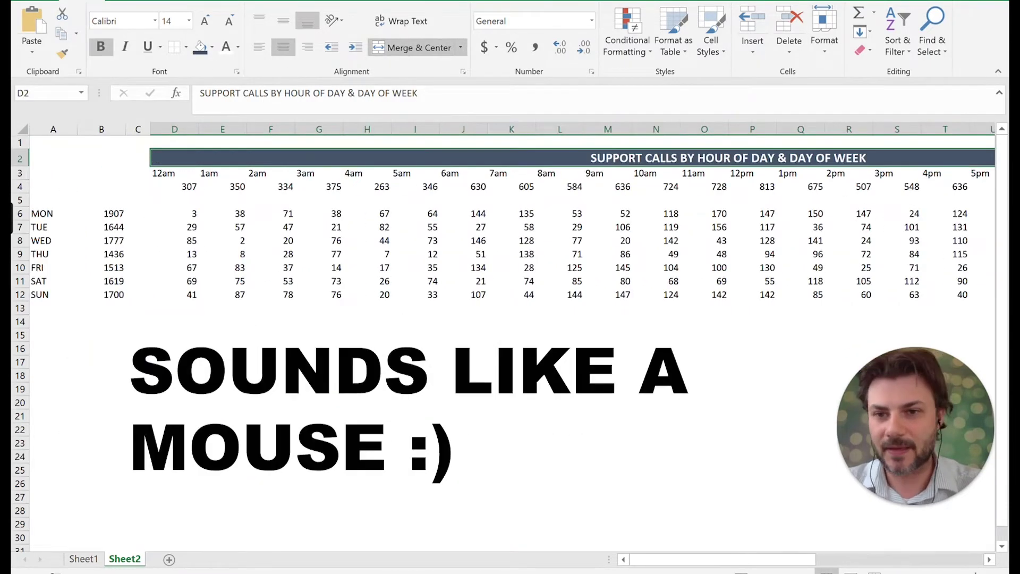
- Make the row 3 hour labels smaller and centred
left_click(164, 172)
key("ctrl+shift+Right")
left_click(229, 23)
left_click(283, 47)
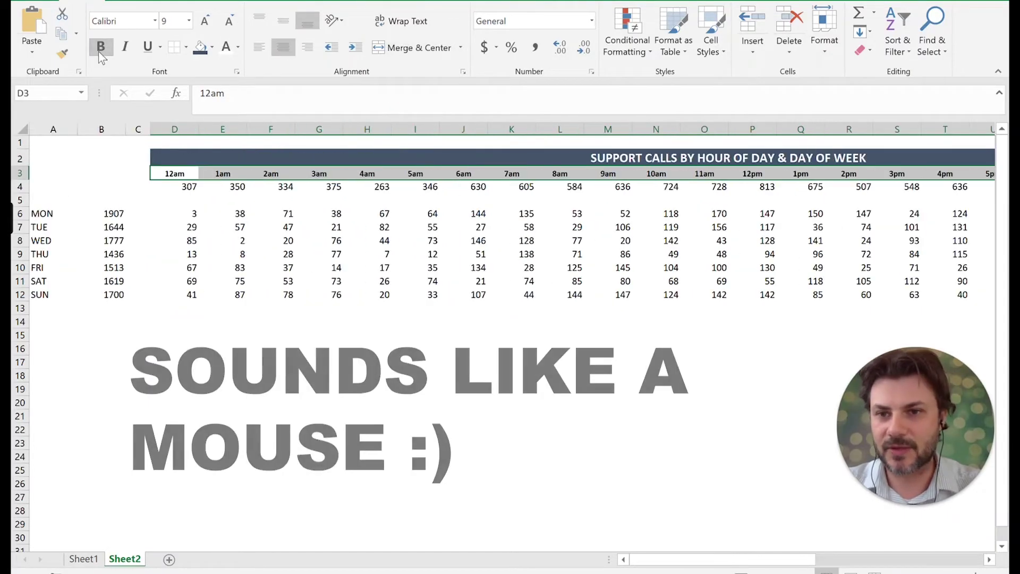
- Make the MON to SUN day labels in A6:A12 bold, smaller and right-aligned
left_click_drag(53, 213, 52, 294)
left_click(175, 173)
left_click(63, 53)
left_click_drag(54, 214, 53, 295)
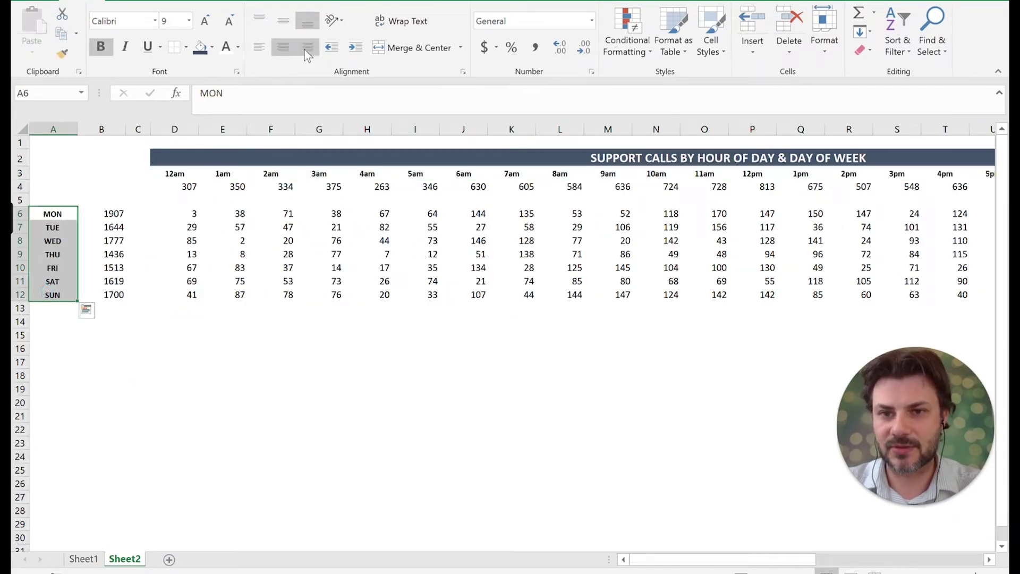
left_click(307, 47)
left_click(223, 349)
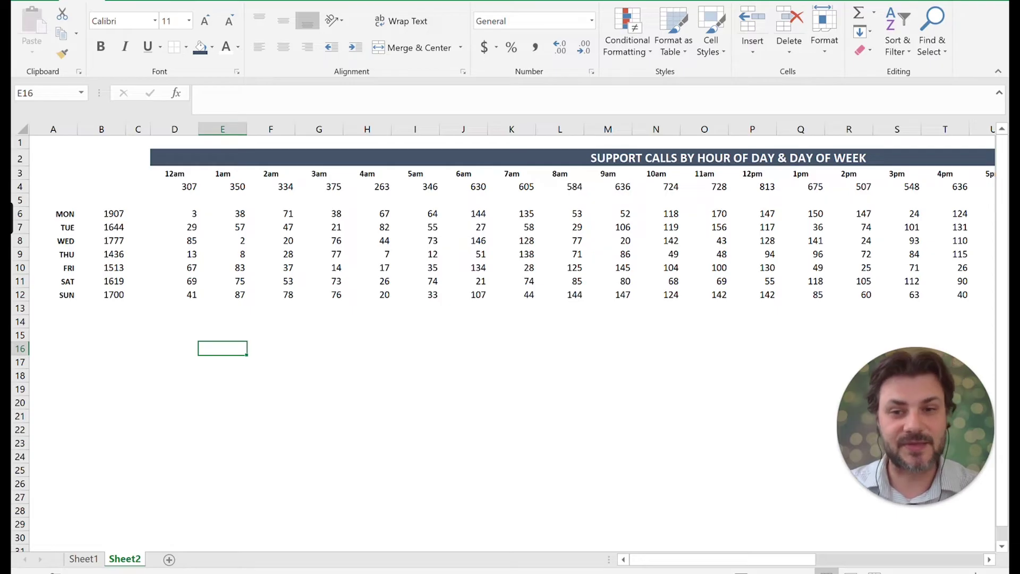
mouse_move(192, 215)
left_mouse_down()
mouse_move(944, 285)
mouse_move(945, 297)
left_mouse_up()
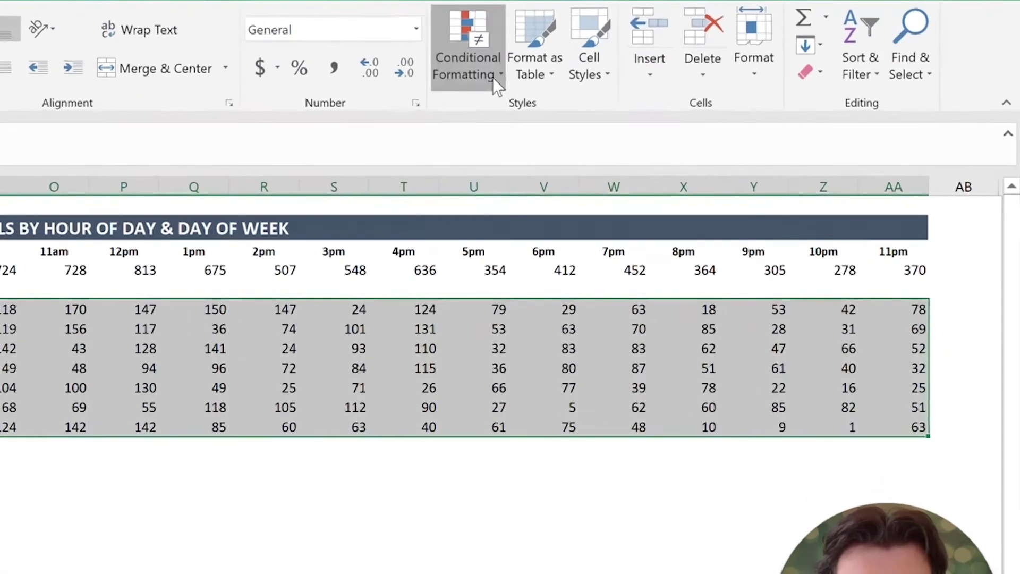
- Apply the Red - Yellow - Green Color Scale to the hourly call counts in D6:AA12
left_click(645, 52)
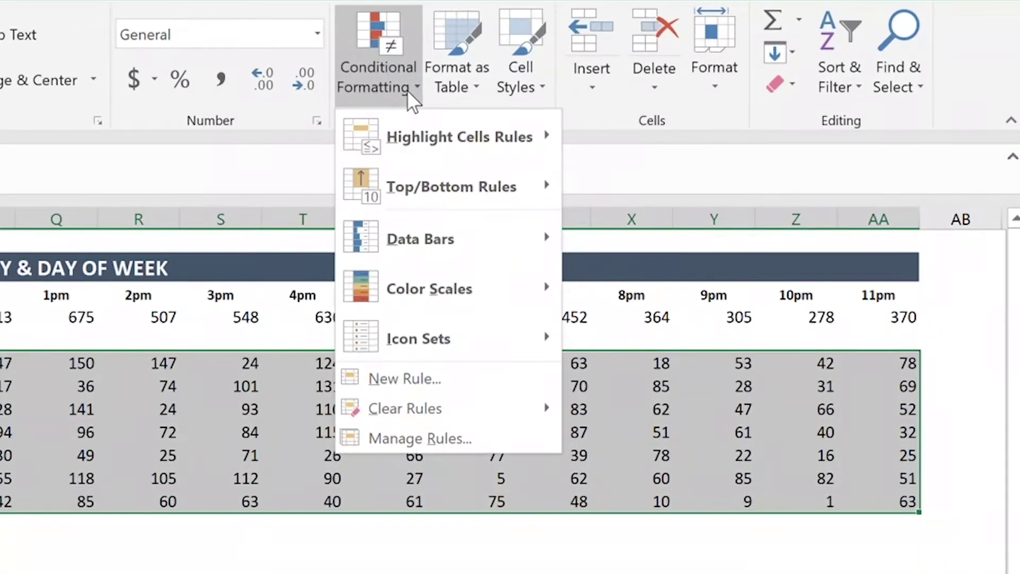
mouse_move(655, 172)
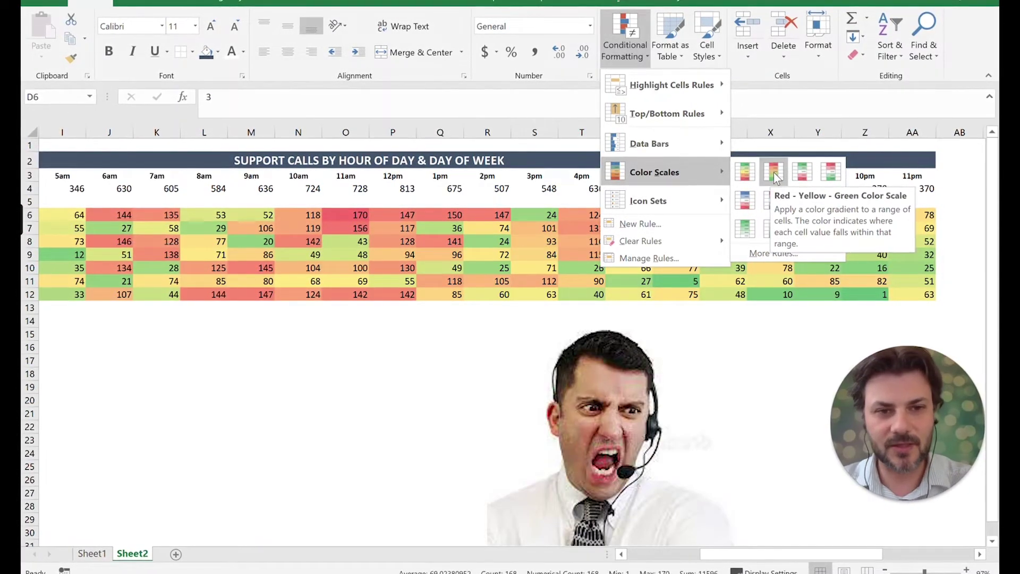
left_click(771, 171)
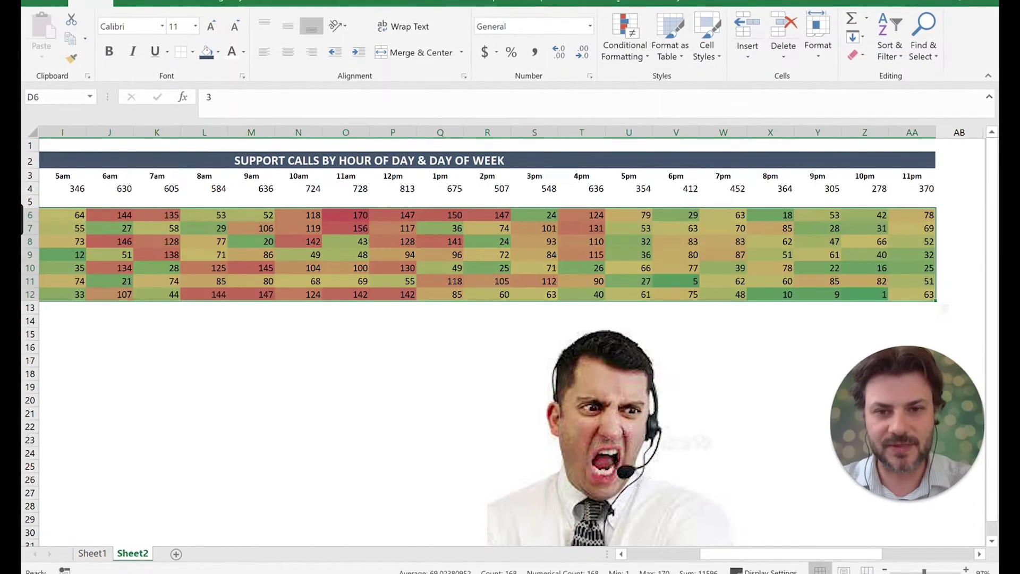
left_click_drag(742, 554, 703, 553)
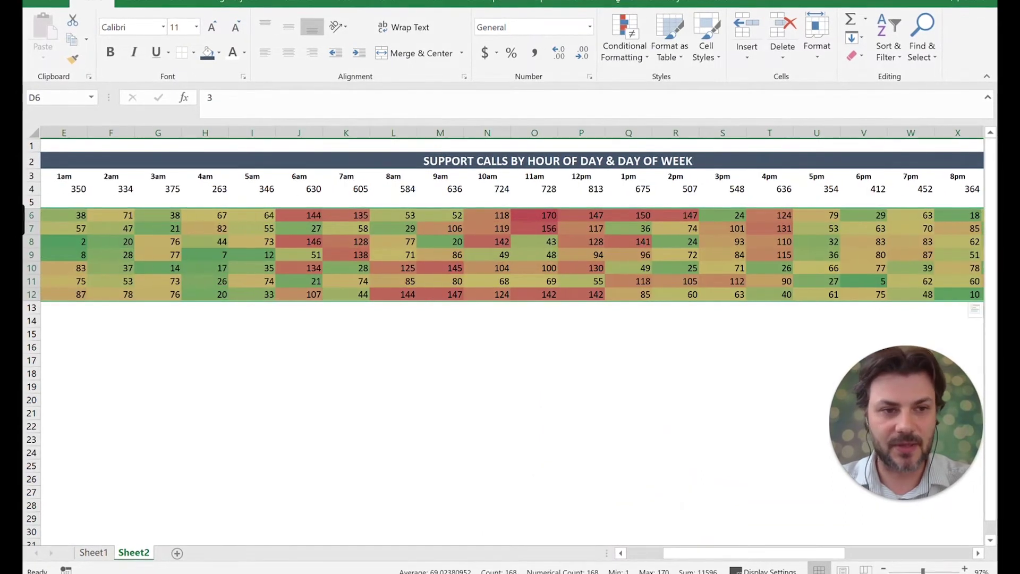
left_click_drag(753, 554, 798, 554)
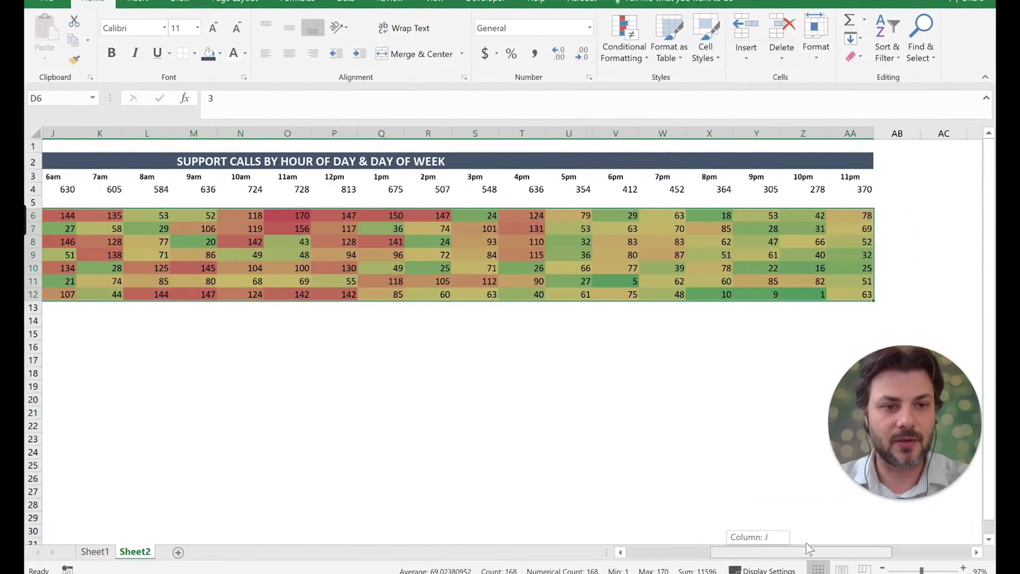
mouse_move(862, 189)
left_mouse_down()
mouse_move(35, 200)
mouse_move(36, 190)
left_mouse_up()
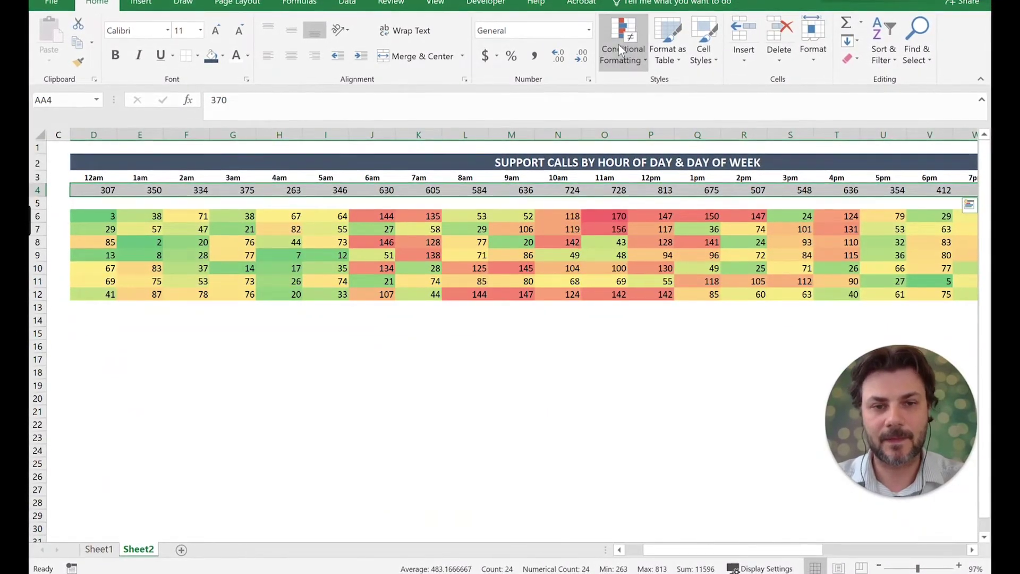
- Apply red-yellow-green colour scales to the row 4 hourly totals and B6:B12 daily totals
left_click(624, 48)
left_click(782, 168)
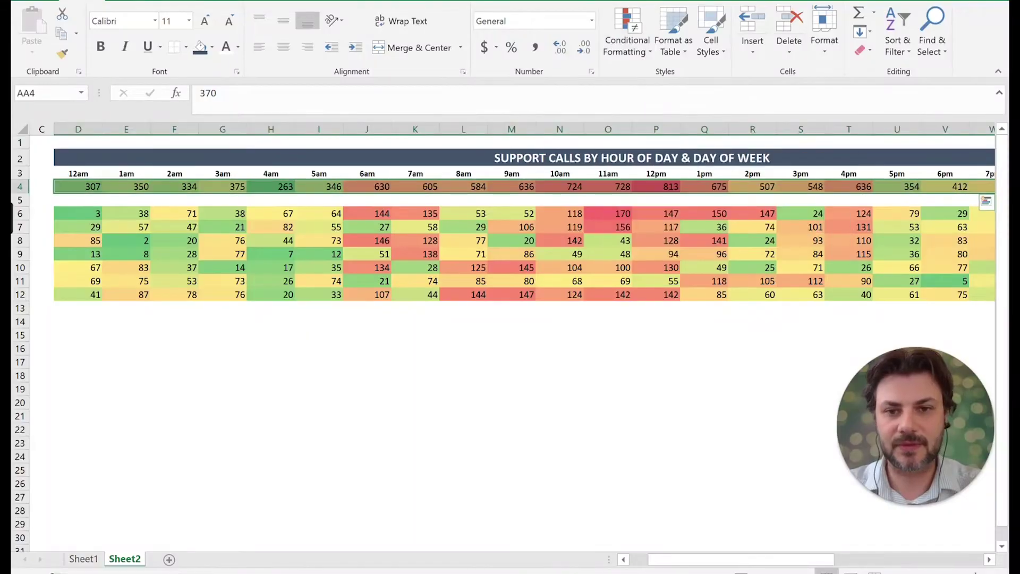
left_click(630, 563)
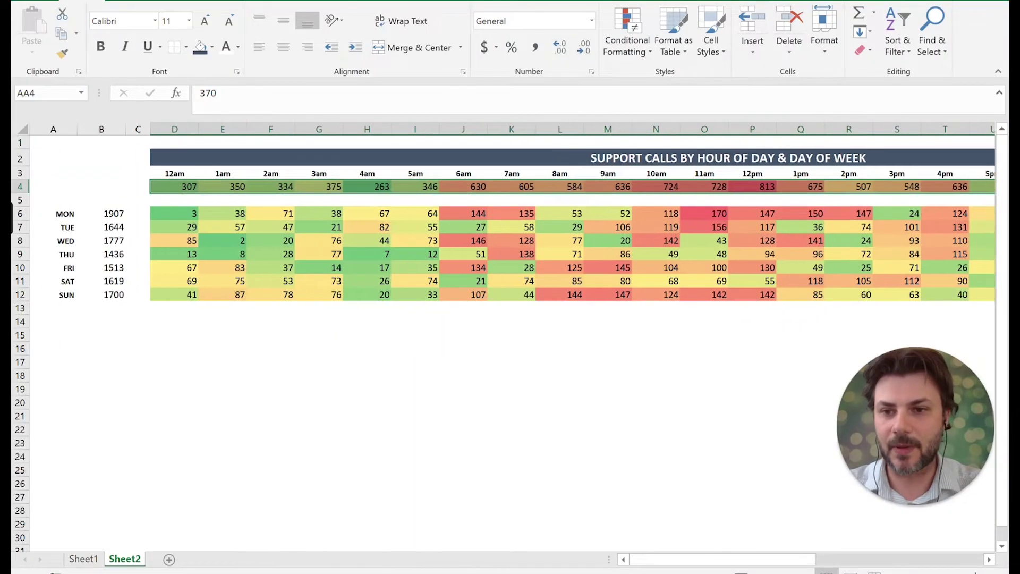
left_click_drag(101, 214, 101, 294)
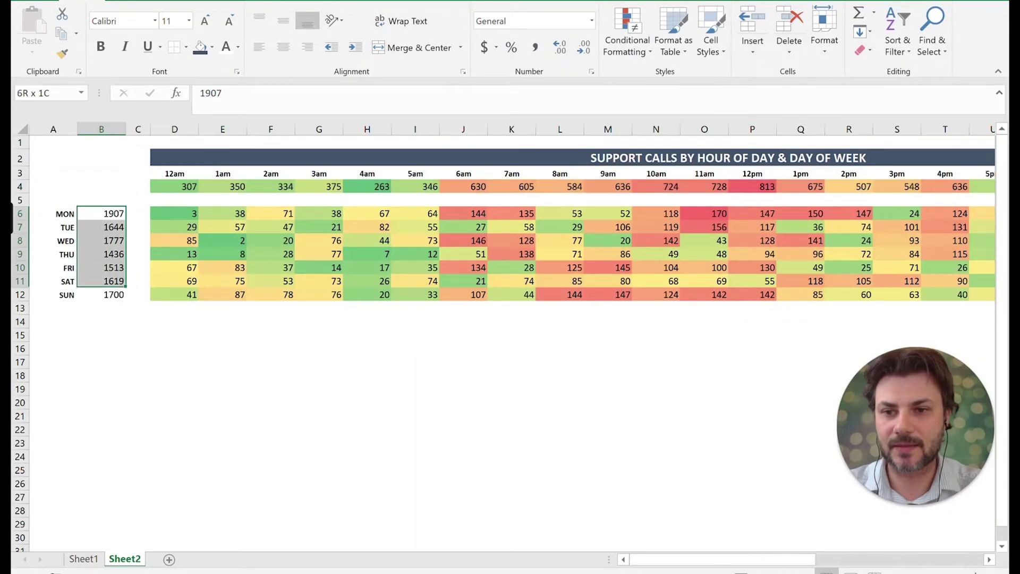
left_click(640, 45)
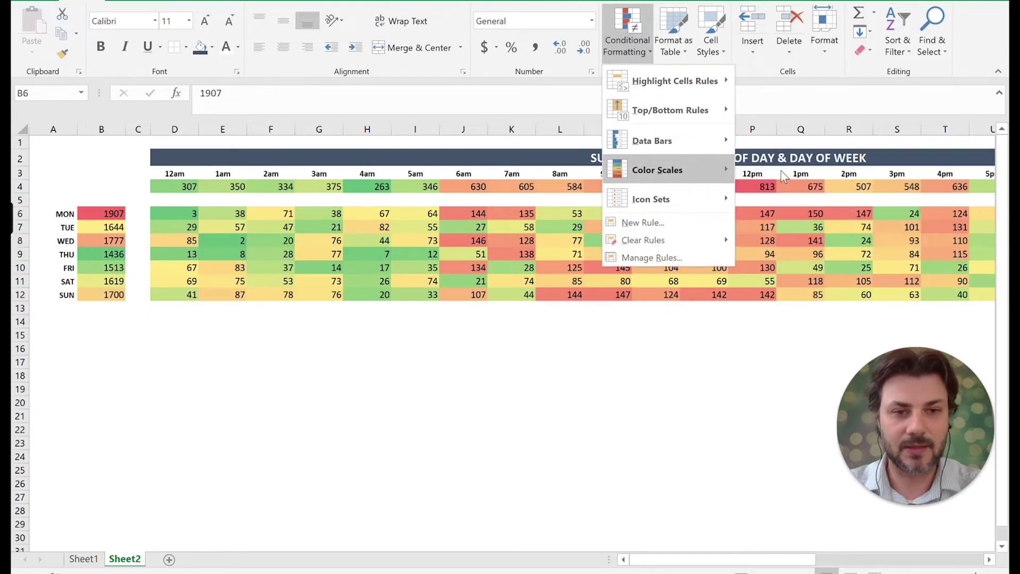
left_click(781, 170)
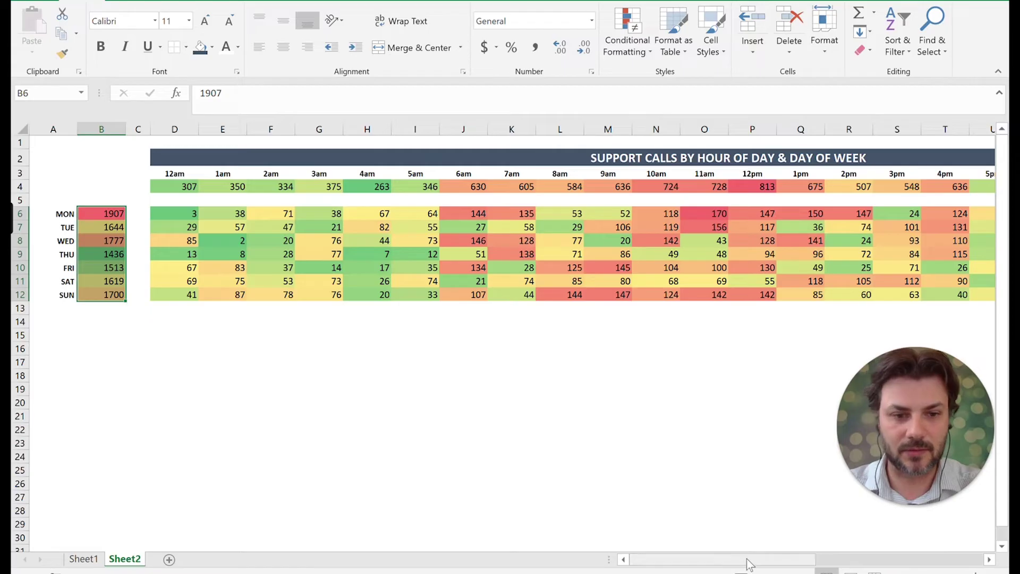
left_click_drag(174, 129, 925, 130)
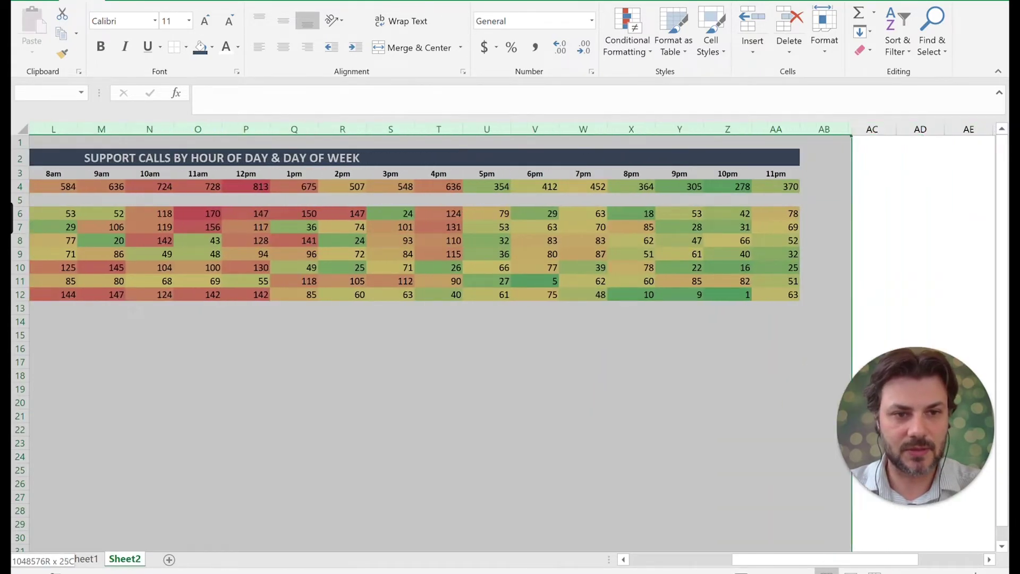
left_click_drag(925, 129, 363, 130)
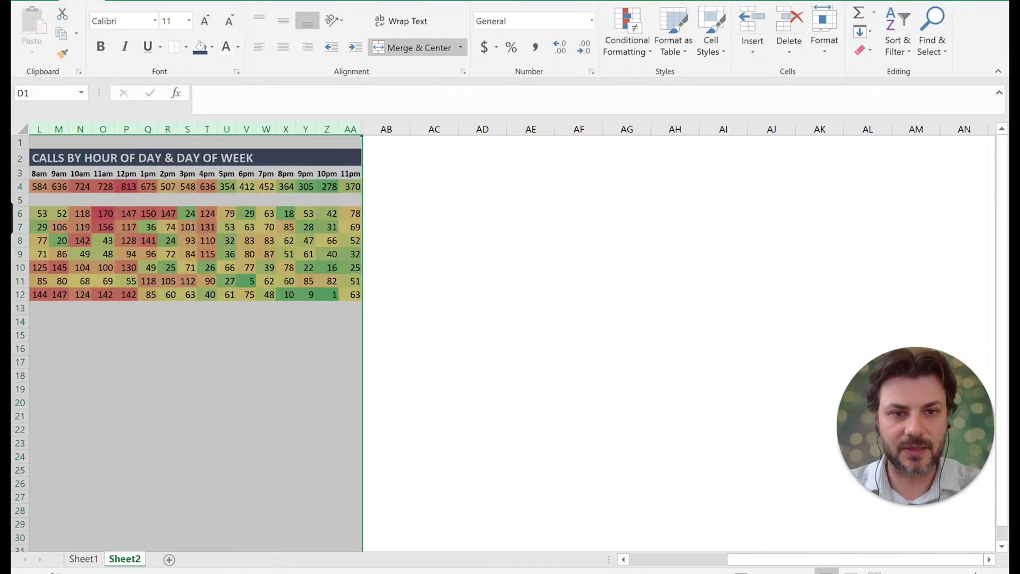
scroll(510, 319, "left", 10)
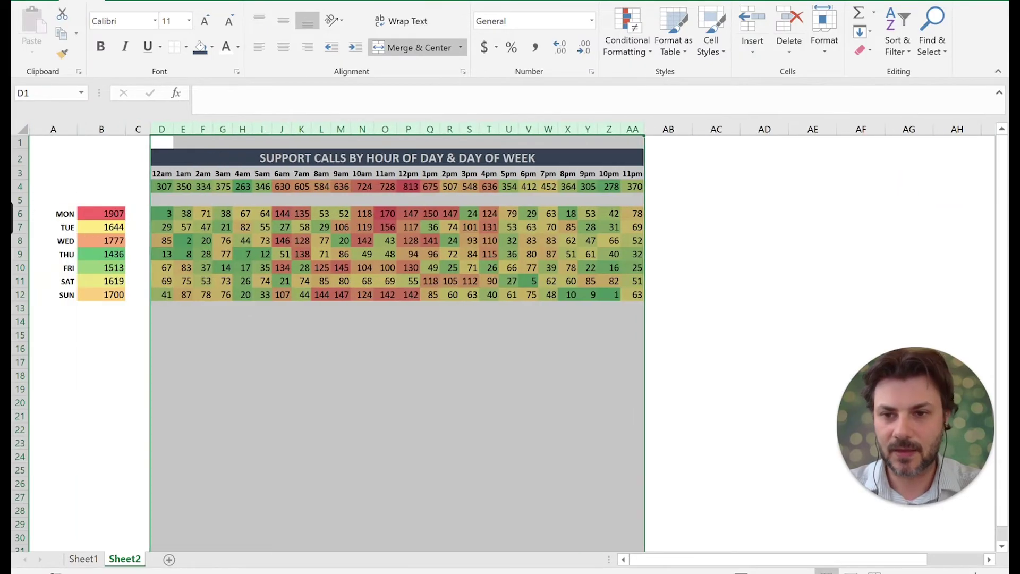
- Deselect the narrowed hour columns and preview the finished heat map on Sheet1
left_click(302, 402)
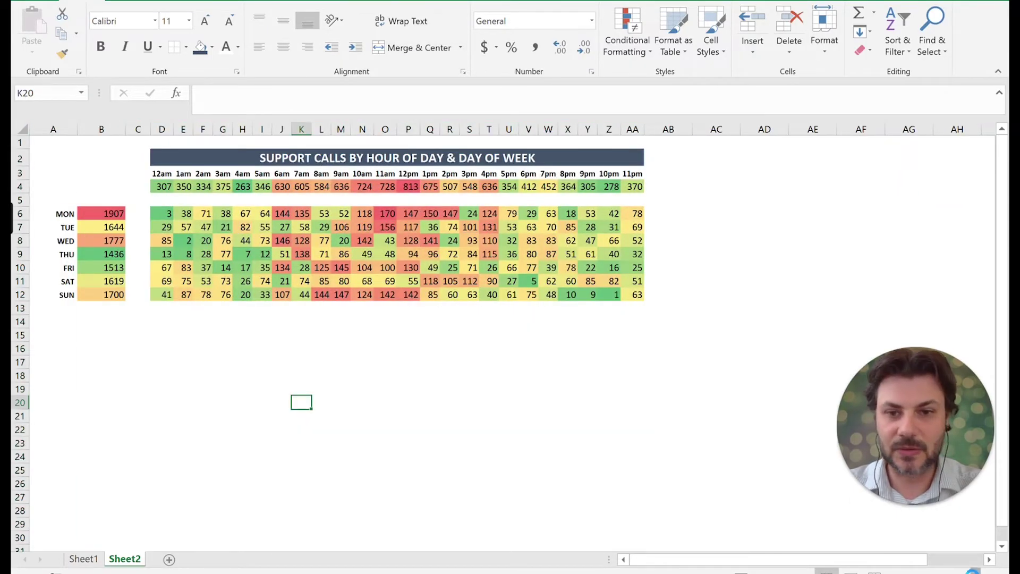
scroll(638, 566, "up", 2)
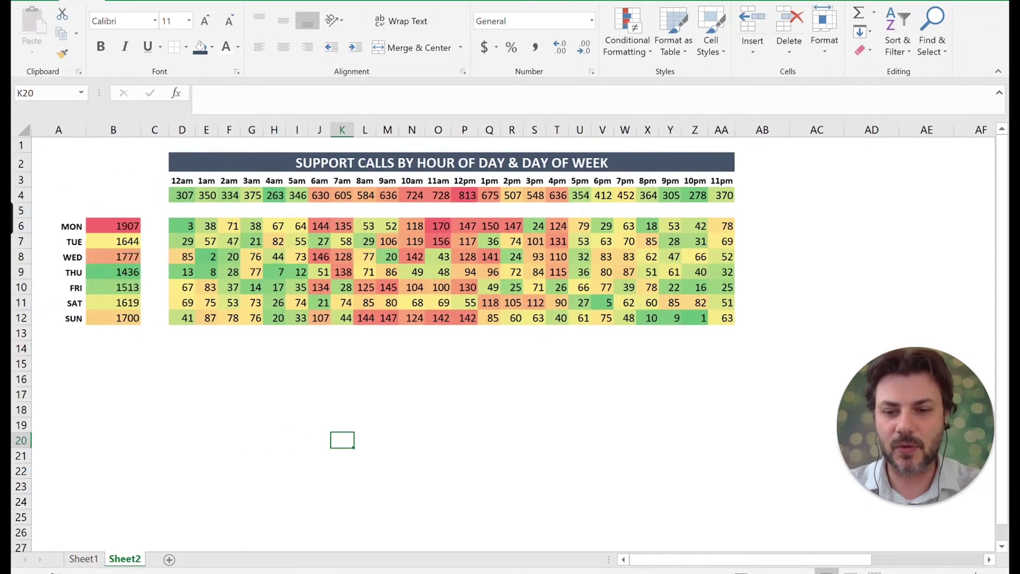
left_click(83, 559)
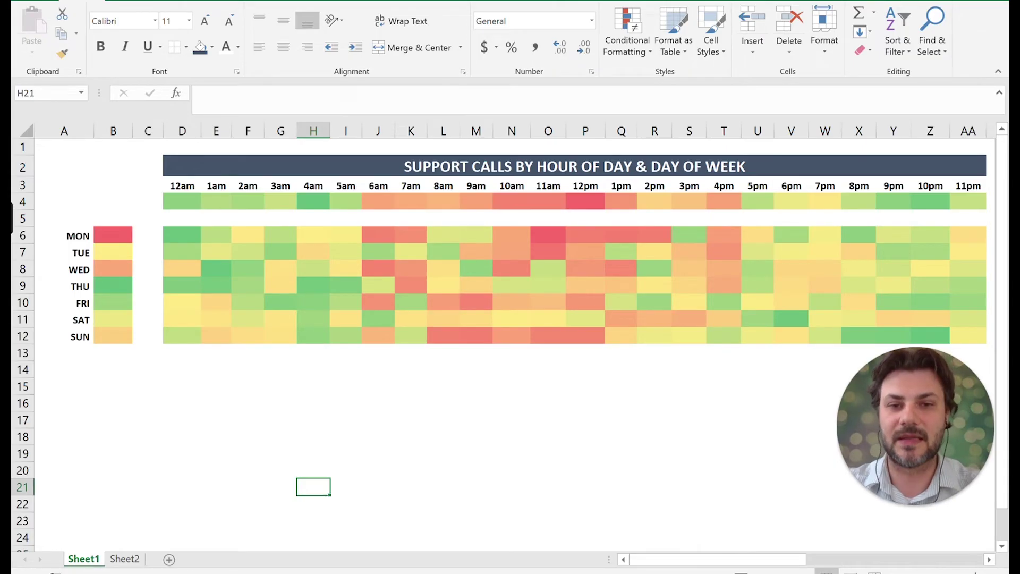
left_click(549, 235)
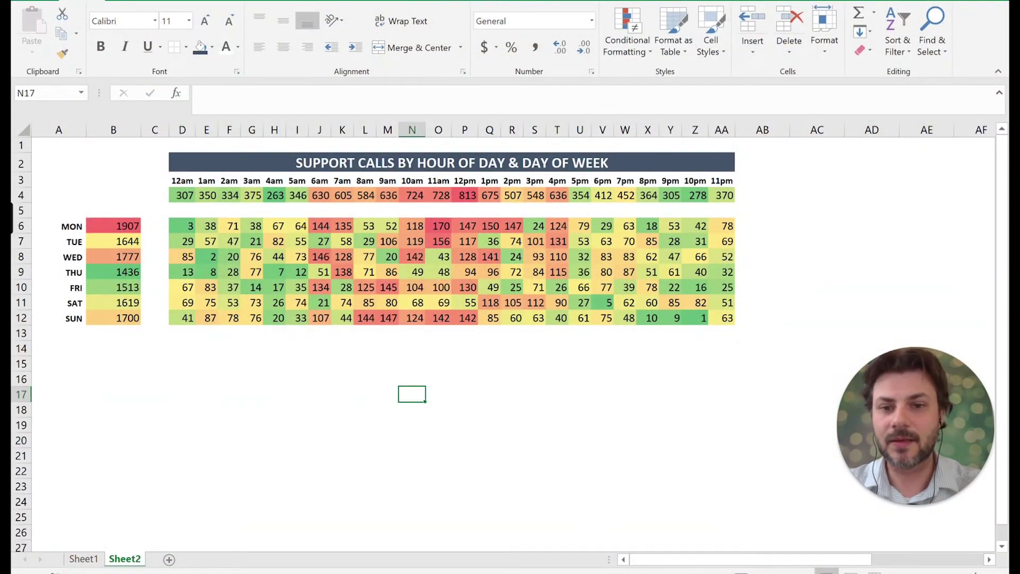
- Clear the 170 value in the Monday 11am cell, then undo to restore it
left_click(439, 226)
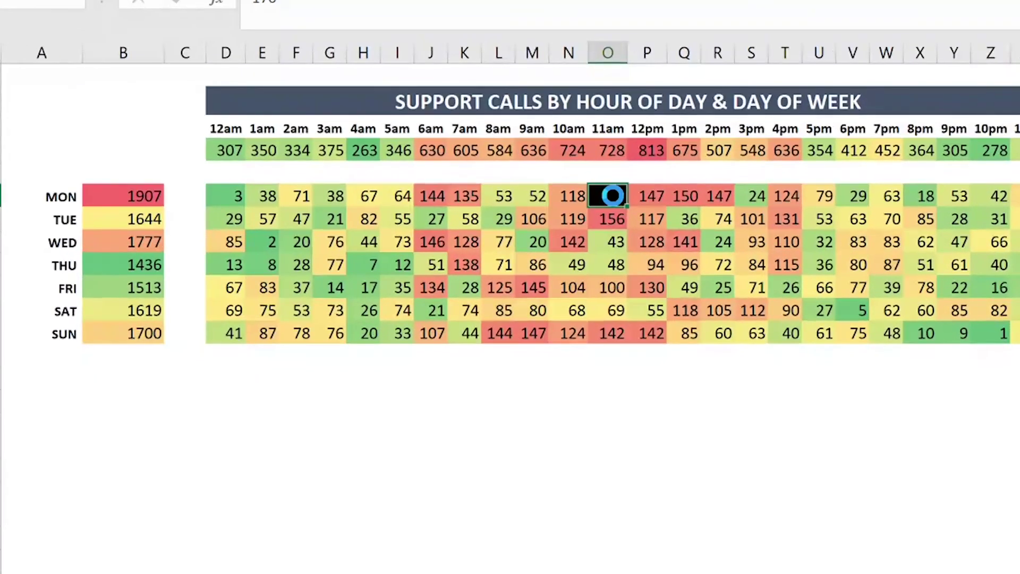
key("Delete")
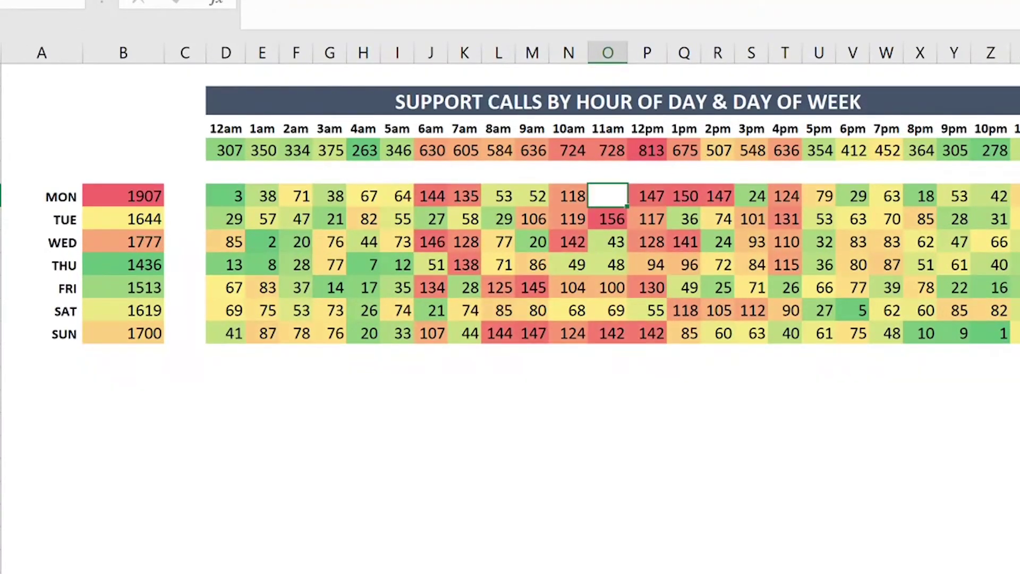
key("ctrl+z")
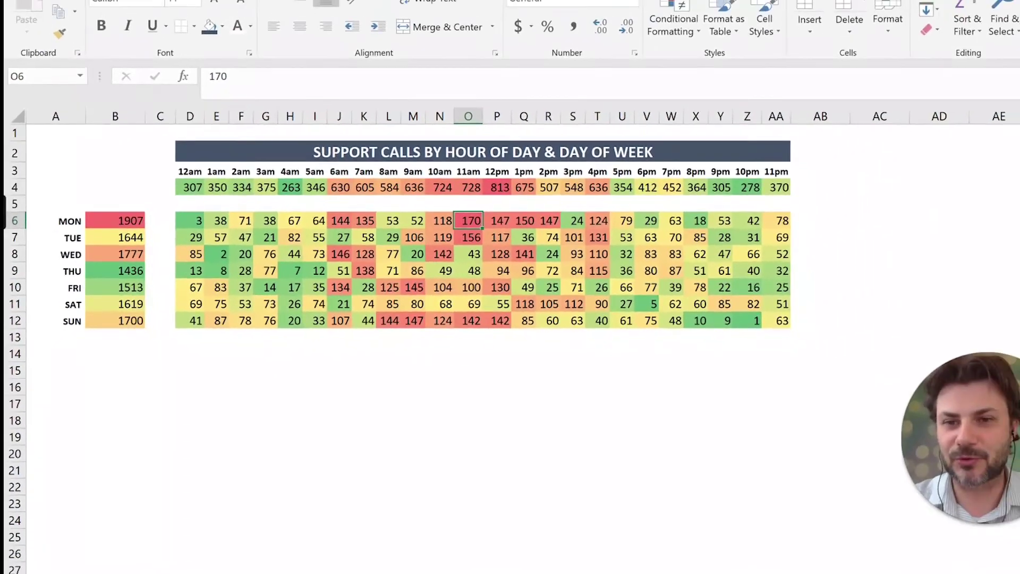
- Give B4:AA12 the custom number format ;;; so all values are hidden
left_click(113, 194)
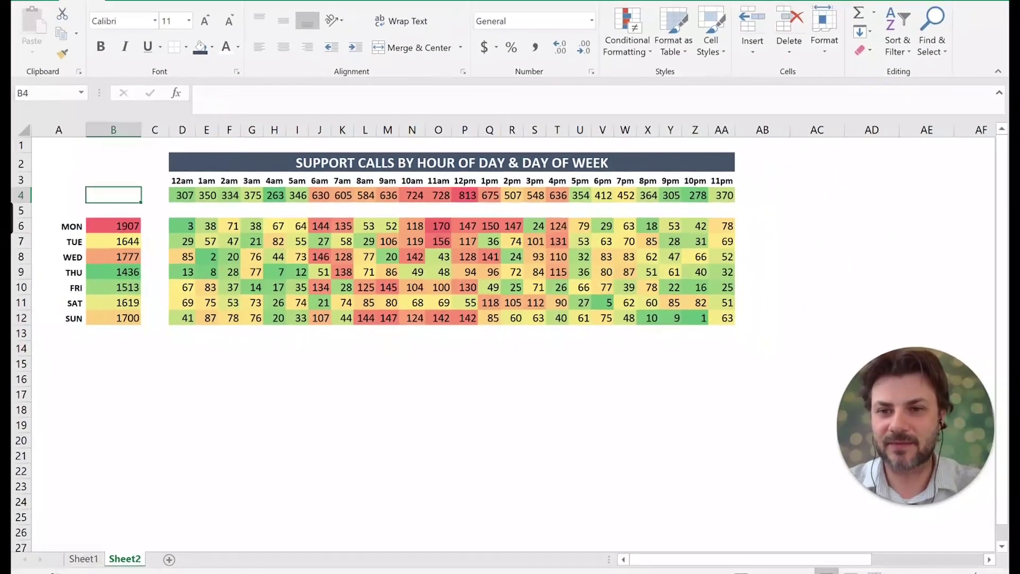
left_click_drag(113, 195, 723, 319)
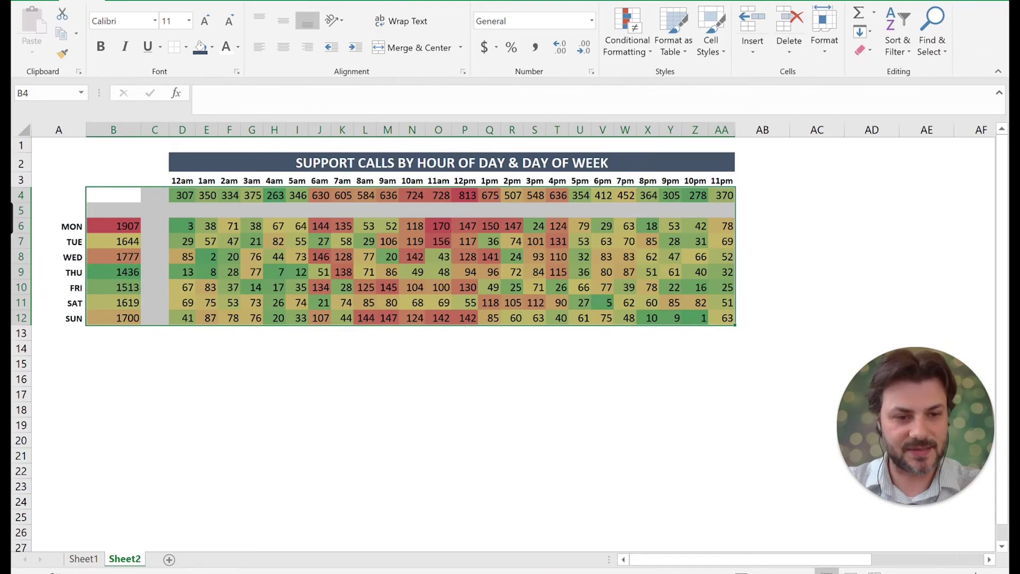
right_click(503, 283)
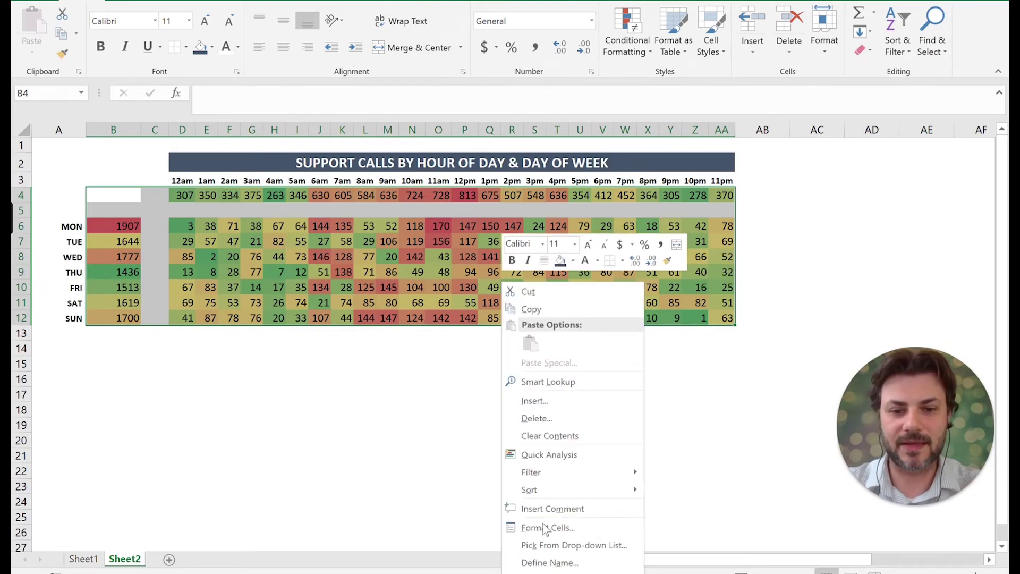
left_click(565, 531)
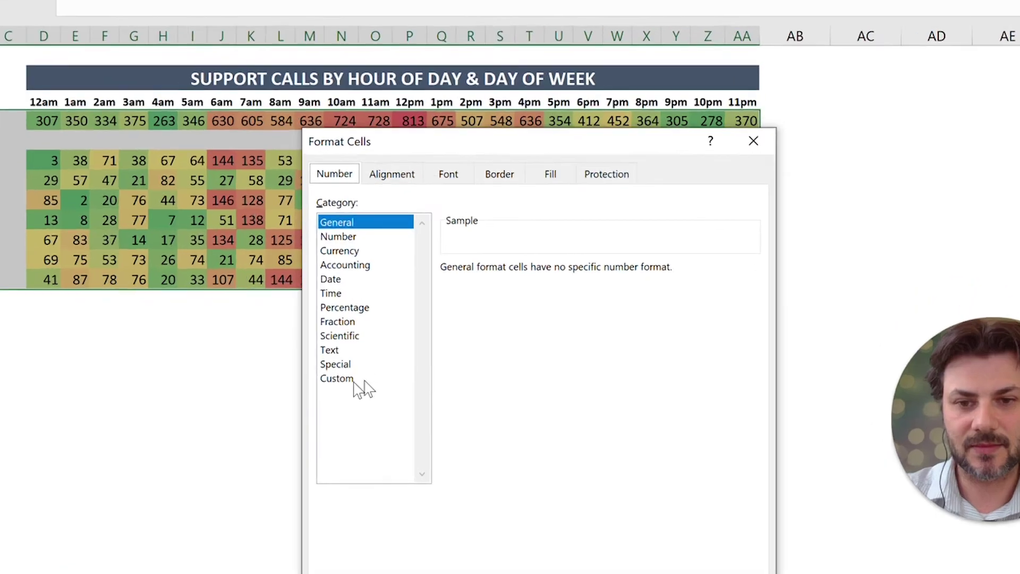
left_click(215, 353)
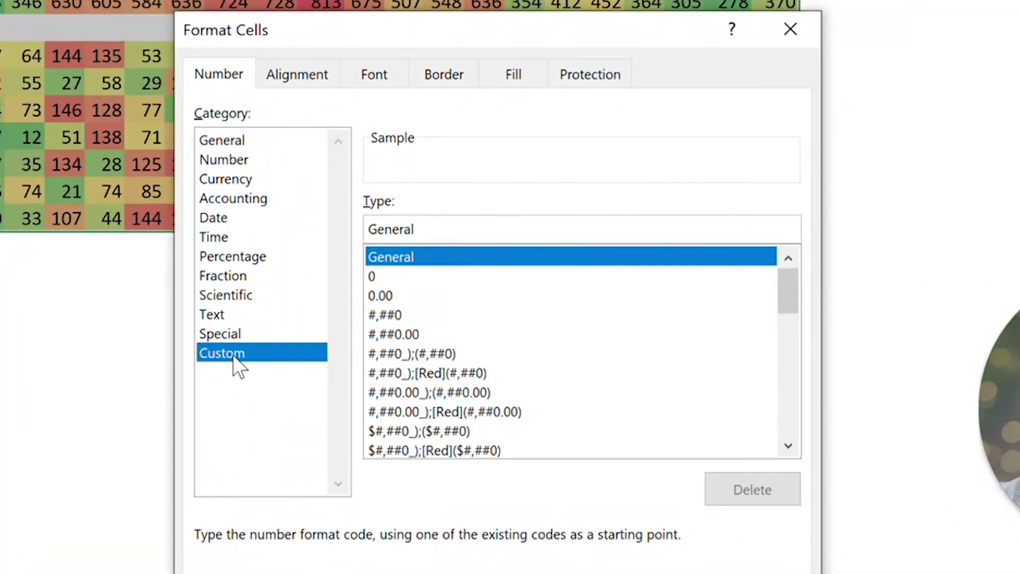
key("Tab")
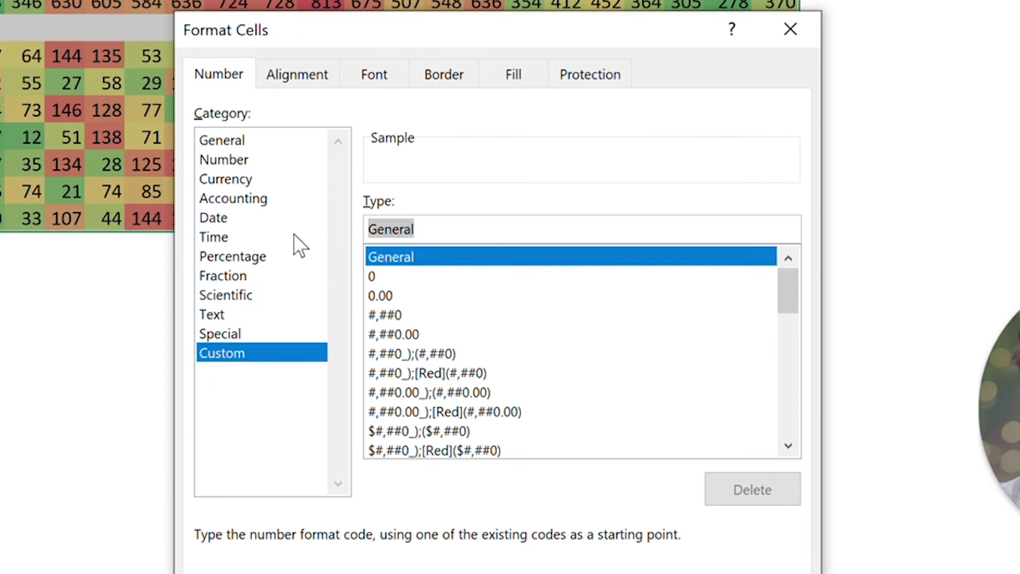
type(";;;")
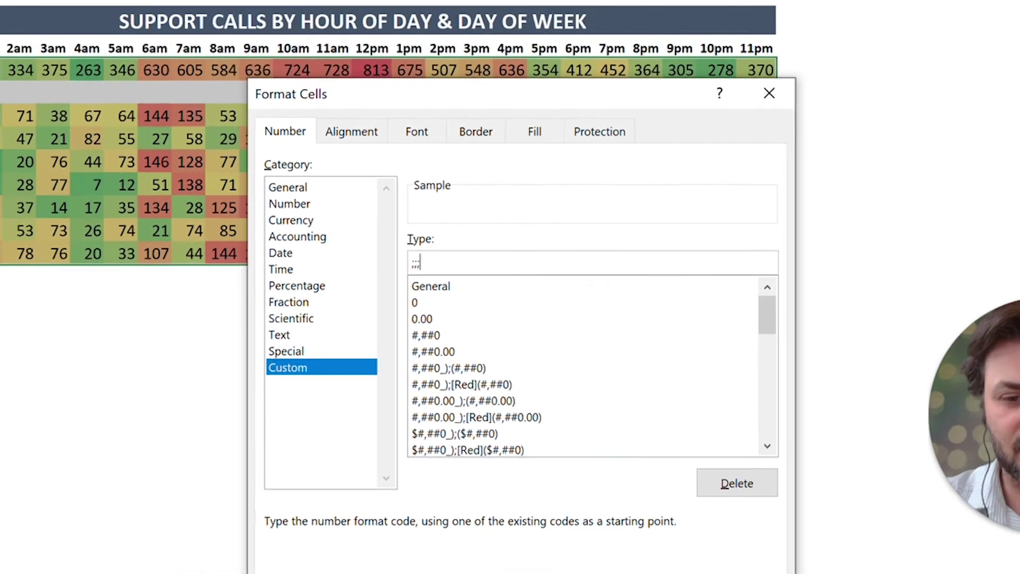
key("Return")
left_click(557, 455)
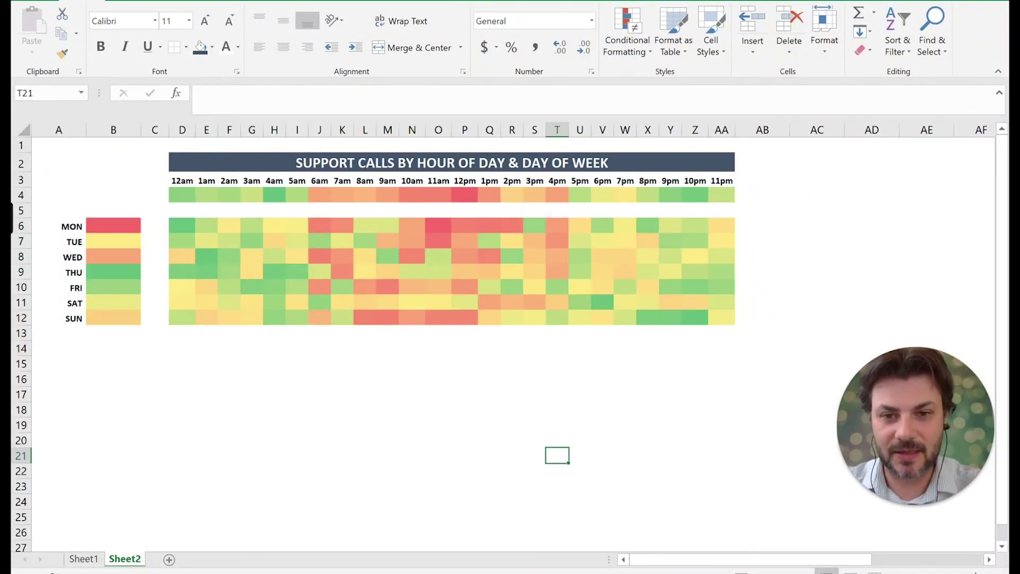
left_click(388, 226)
left_click(320, 255)
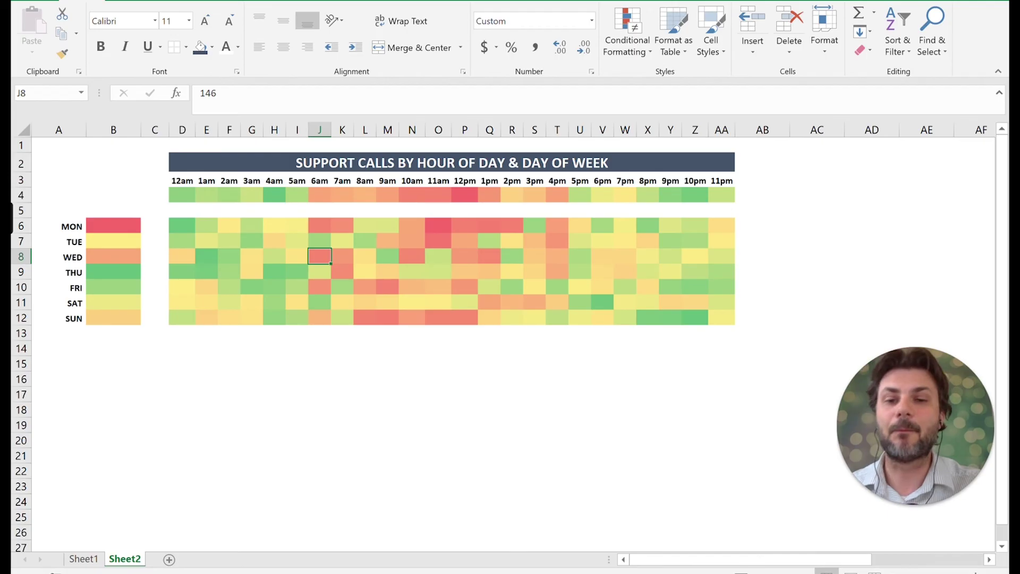